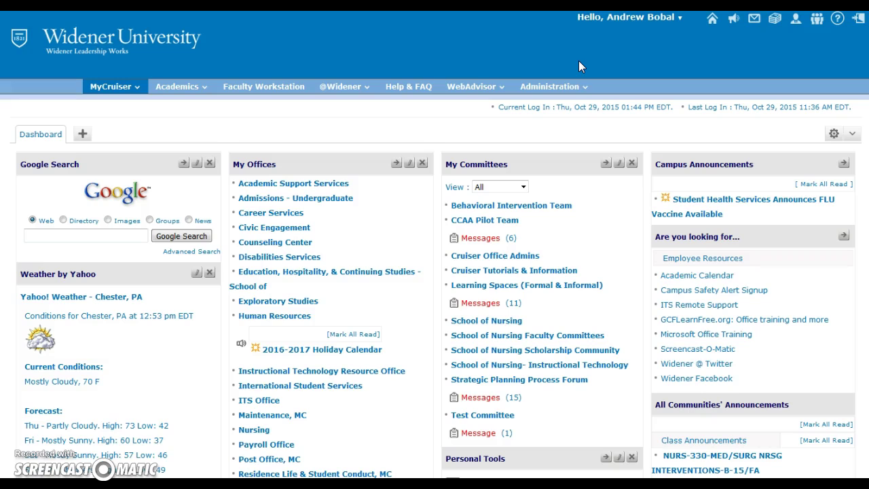
- Go to the School of Nursing- Instructional Technology committee page and open the Epigeum TANAHE - Publication! announcement
left_click(564, 61)
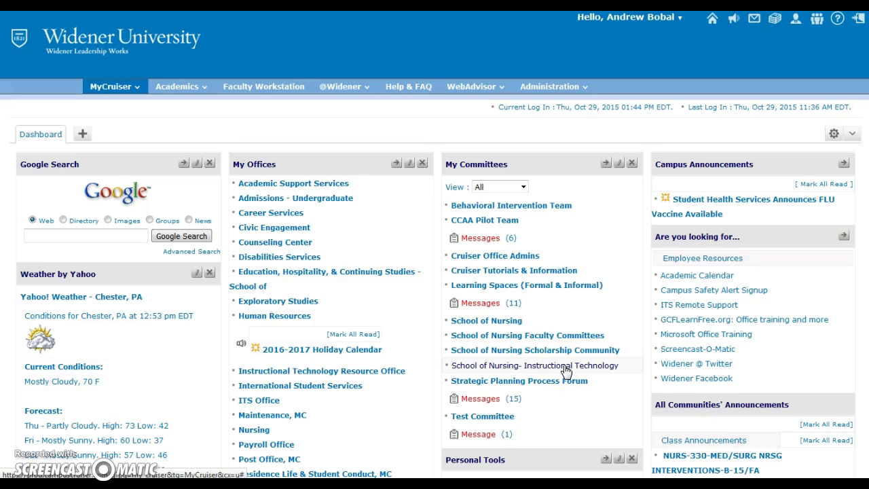
left_click(565, 370)
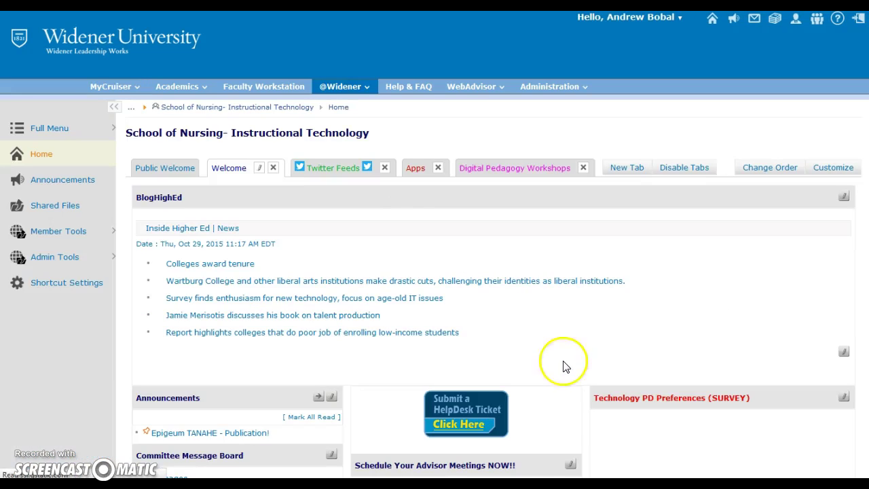
scroll(358, 233, "down", 3)
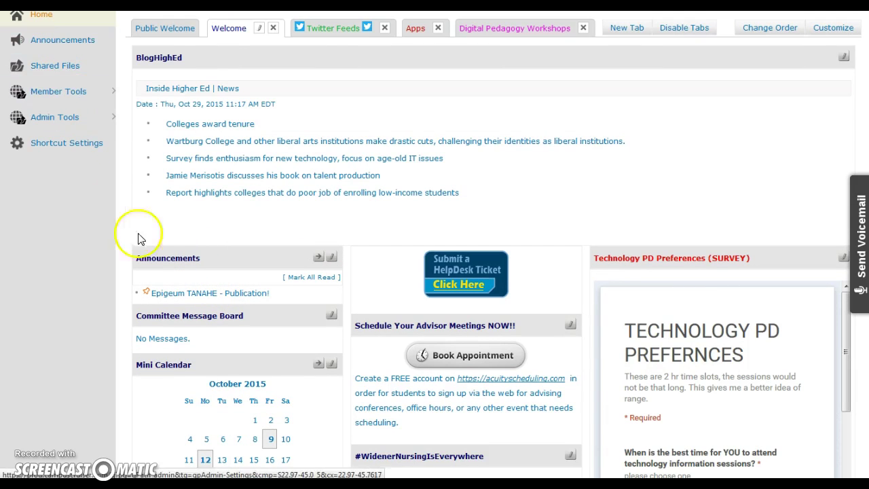
left_click(253, 293)
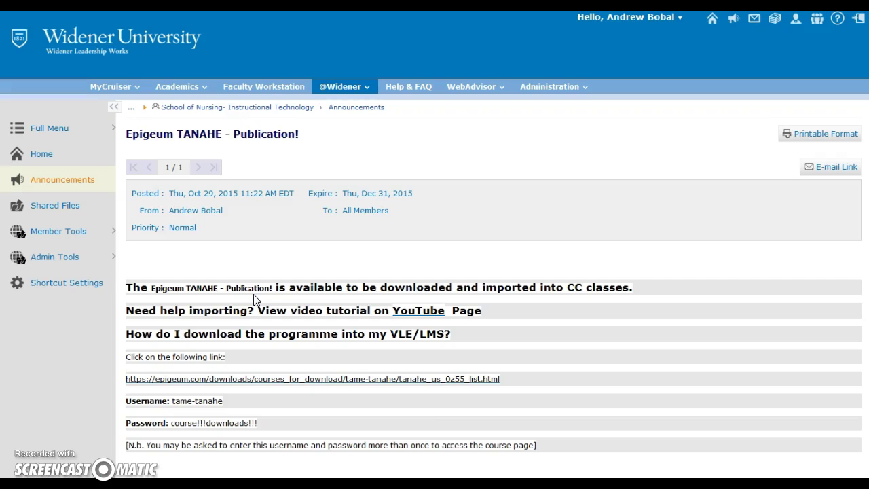
- Follow the announcement's epigeum.com download link and sign in with the site username and password
left_click(402, 386)
left_click(403, 380)
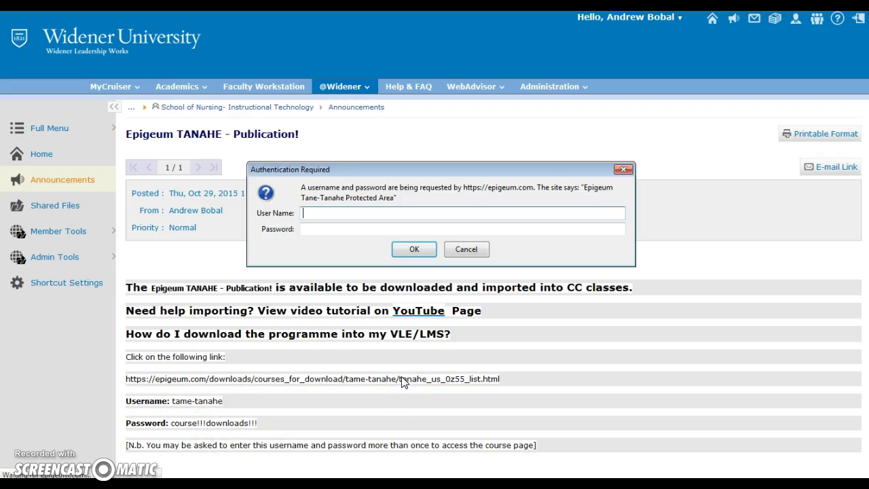
left_click(327, 213)
key("Tab")
key("Return")
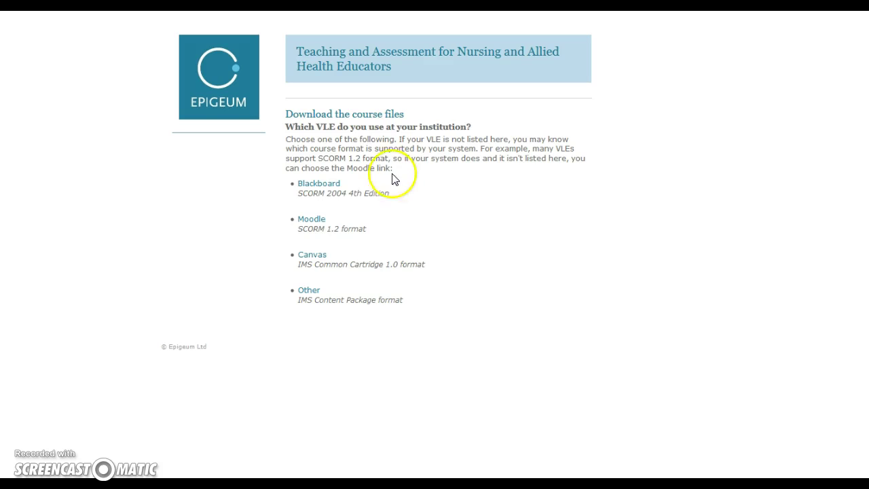
- Choose the Blackboard course files and authenticate with the site username and password
left_click(326, 183)
left_click(341, 215)
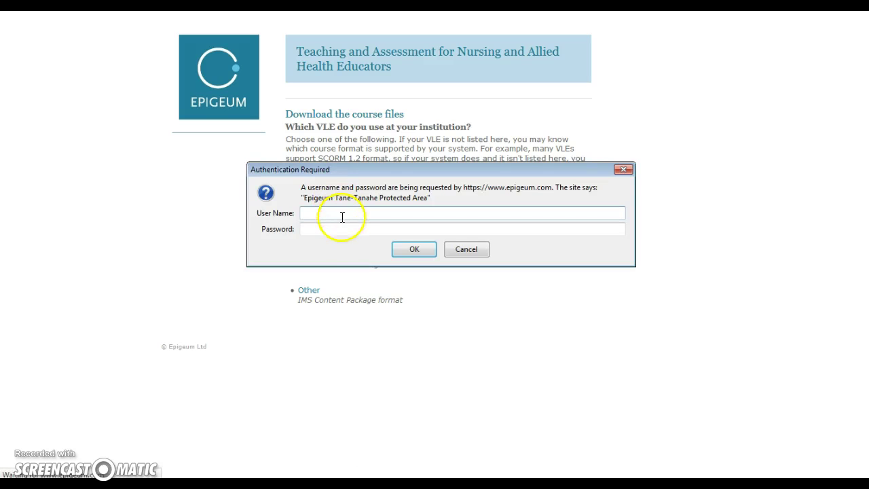
type("tame-tanahe")
key("Tab")
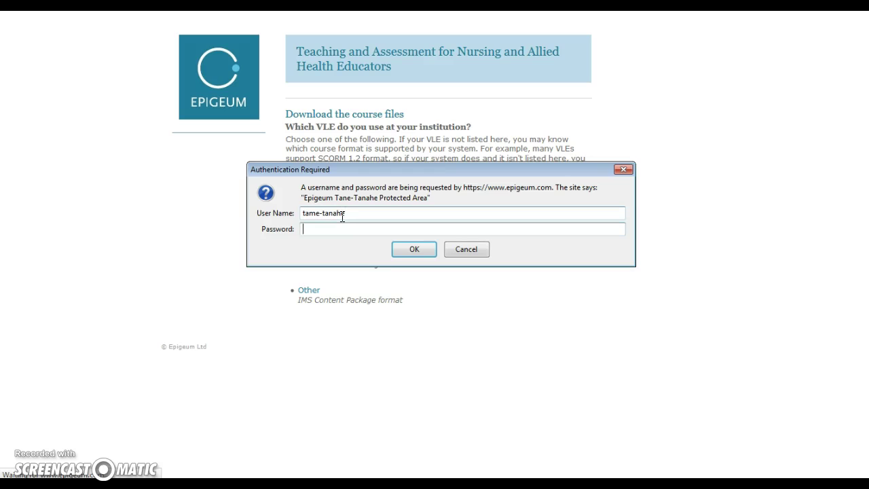
type("******************")
key("Return")
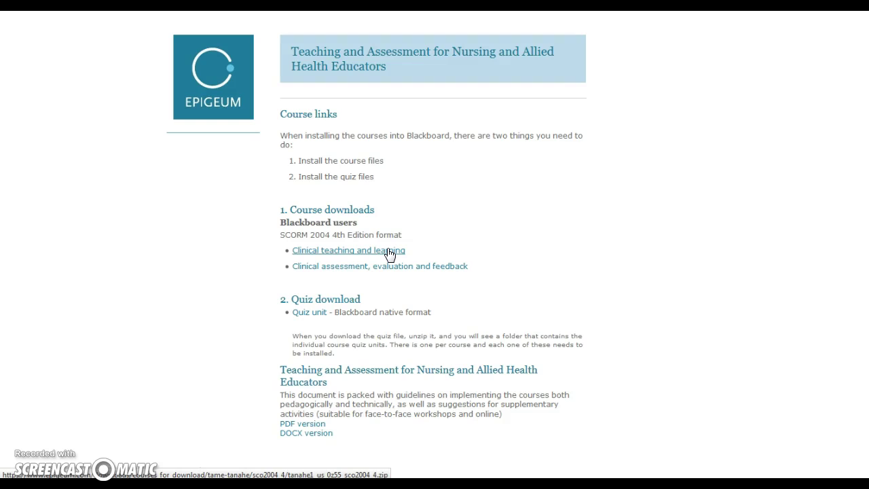
- Save the 9.2 MB Clinical teaching and learning zip, check the download completed, and open a new tab
left_click(389, 252)
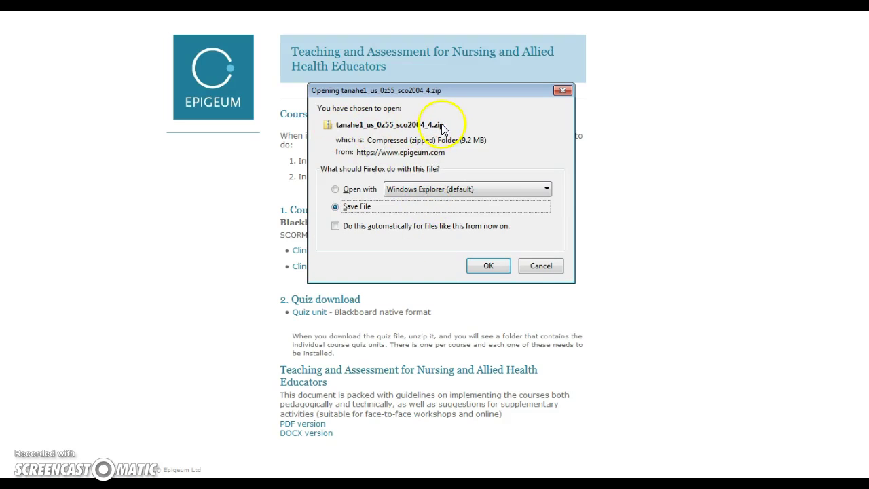
left_click(499, 269)
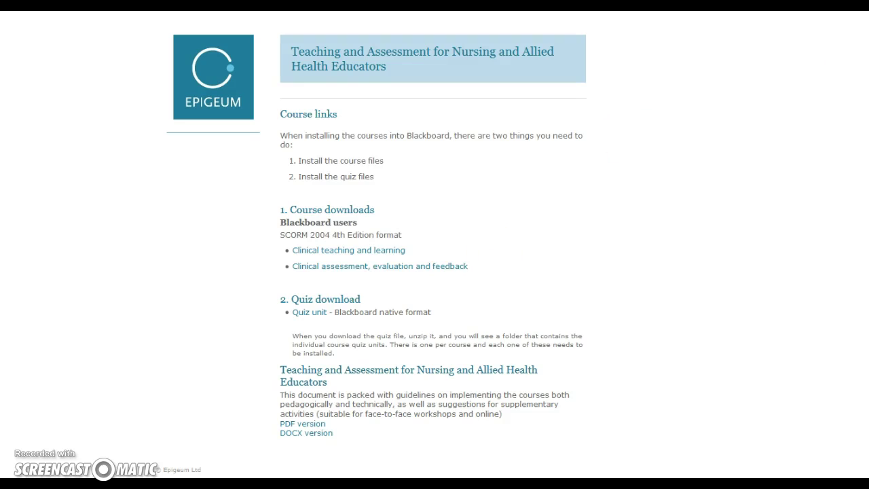
left_click(745, 5)
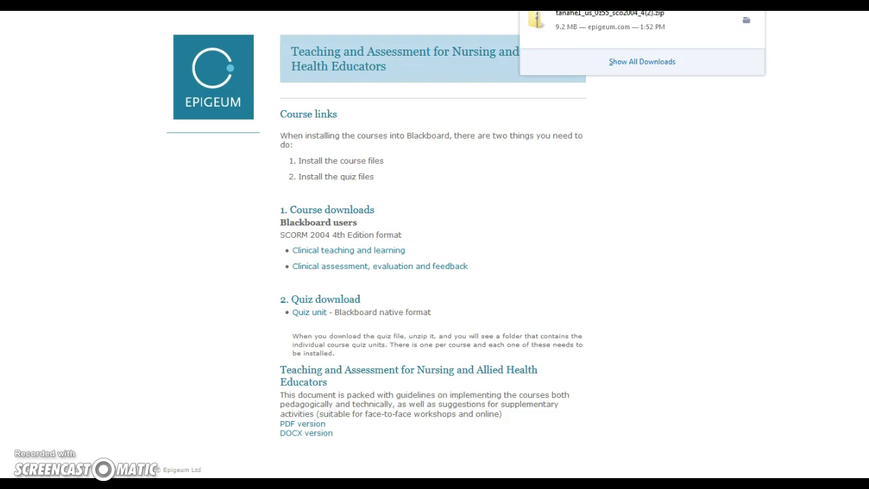
left_click(745, 4)
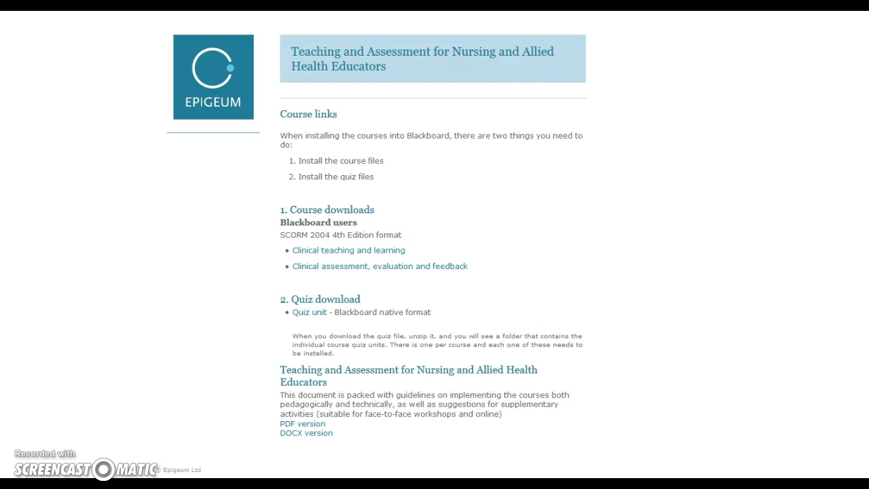
key("ctrl+t")
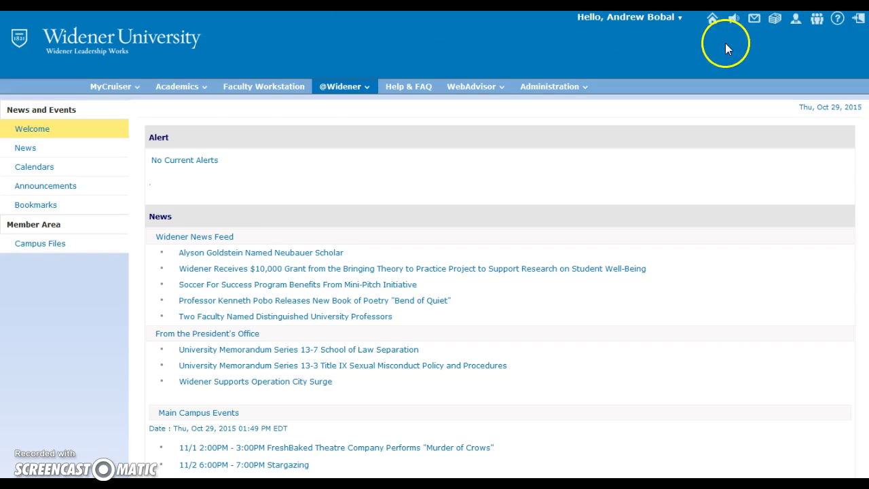
- Open the 123-xyz sandbox course from the HOLD term's class list
left_click(194, 92)
left_click(191, 102)
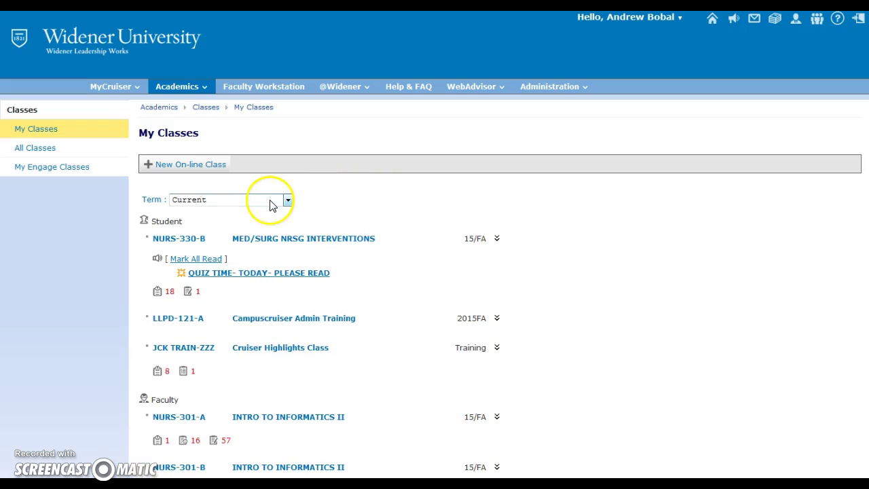
left_click(269, 201)
left_click_drag(286, 235, 291, 352)
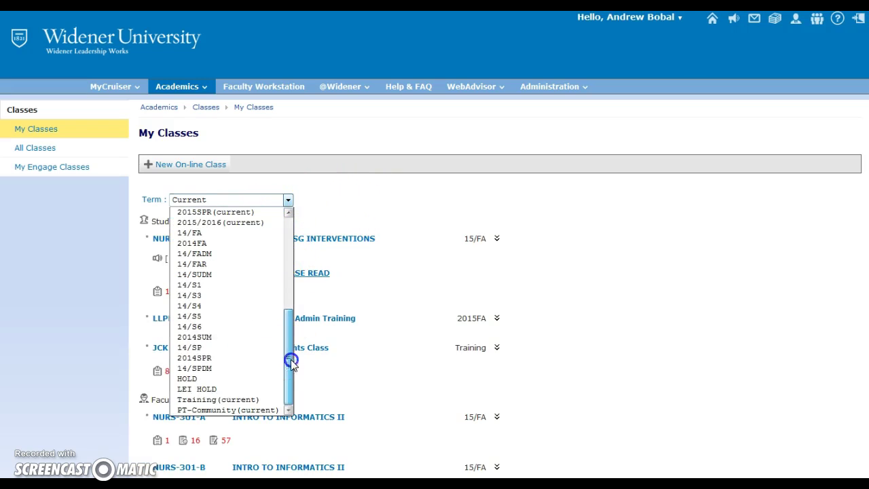
left_click(197, 378)
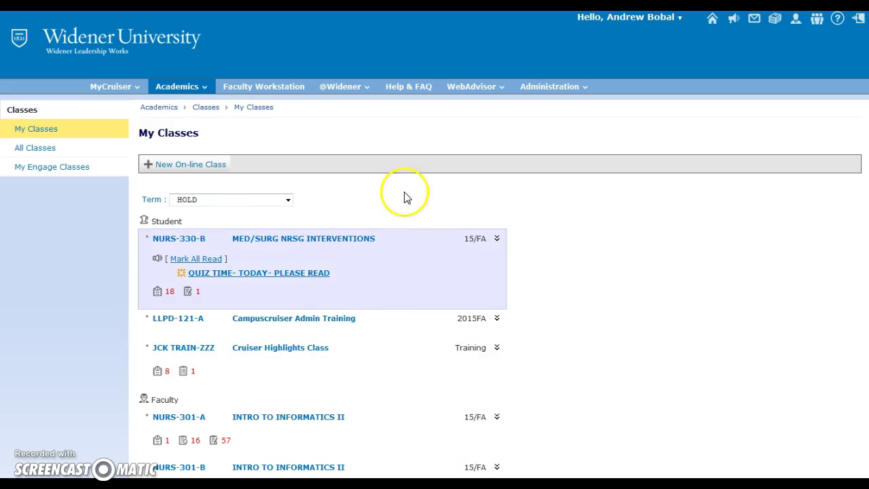
scroll(550, 188, "down", 2)
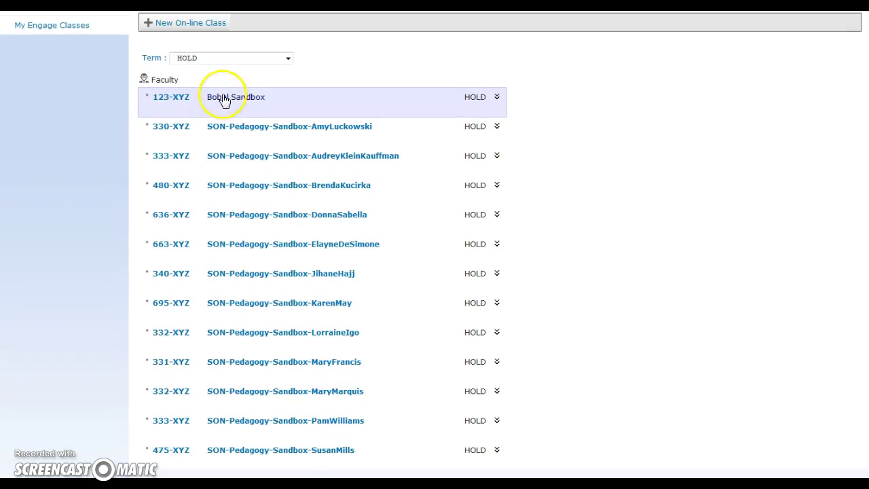
left_click(224, 98)
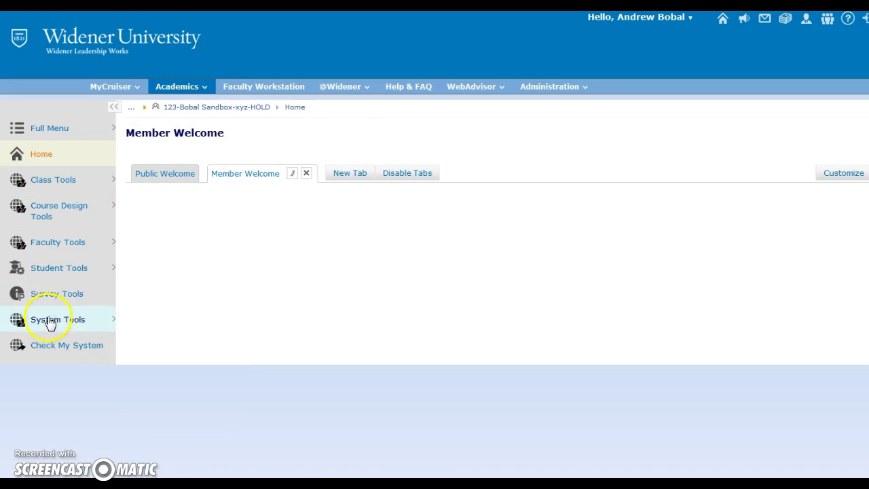
- Go to Course Design Tools > Course Designer for the sandbox course
mouse_move(61, 247)
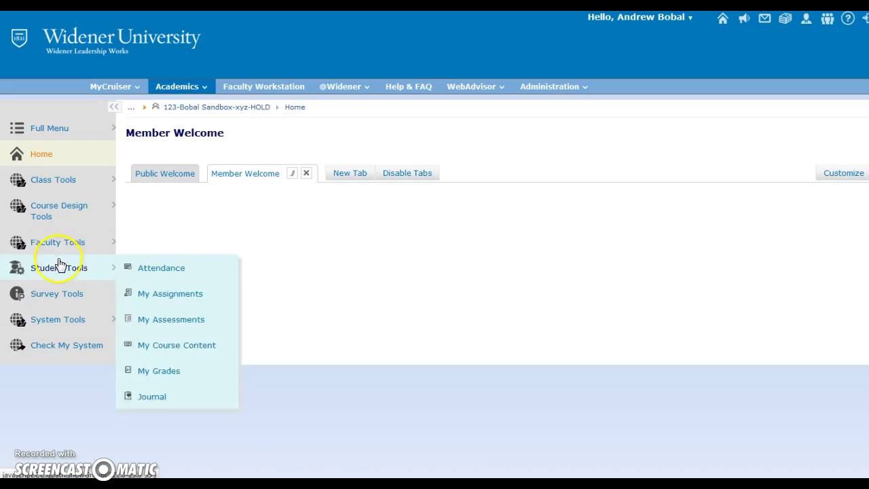
mouse_move(64, 215)
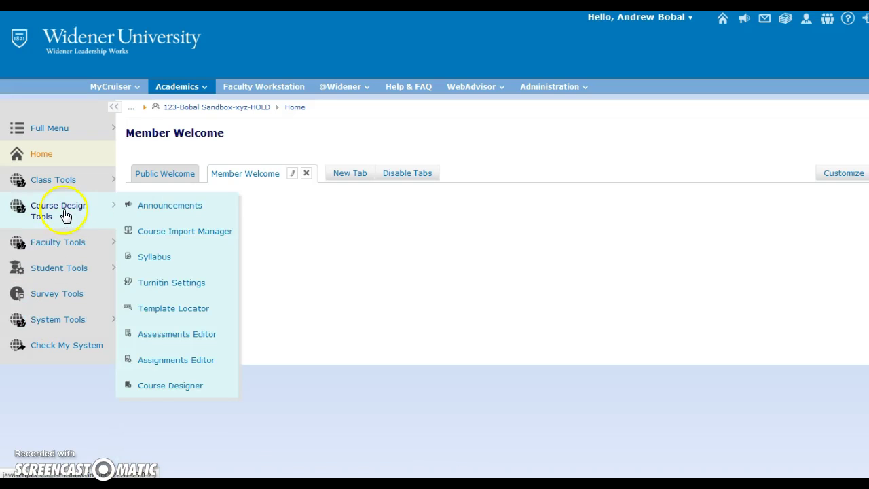
left_click(189, 386)
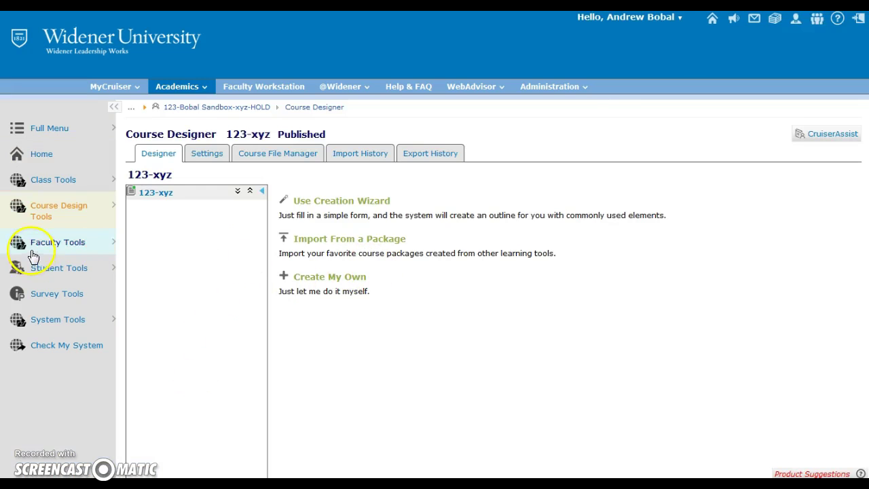
- Expand the Import From a Package form in the Course Designer's Designer tab
mouse_move(52, 208)
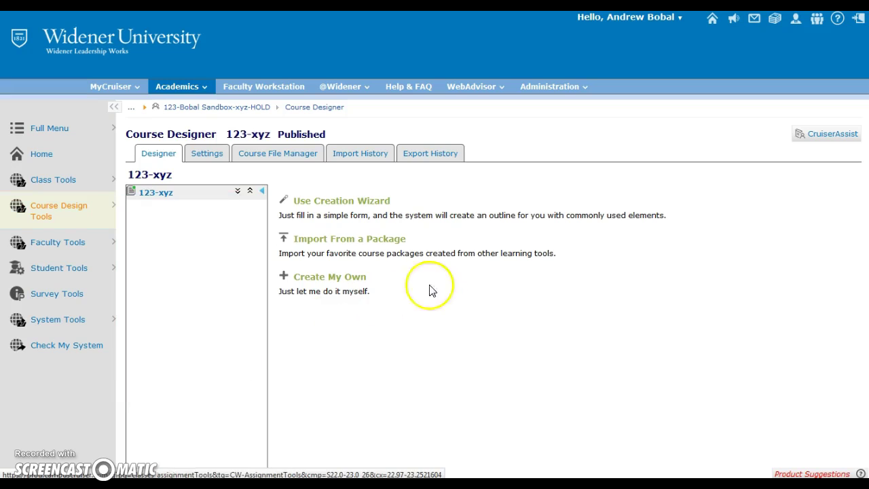
left_click(377, 241)
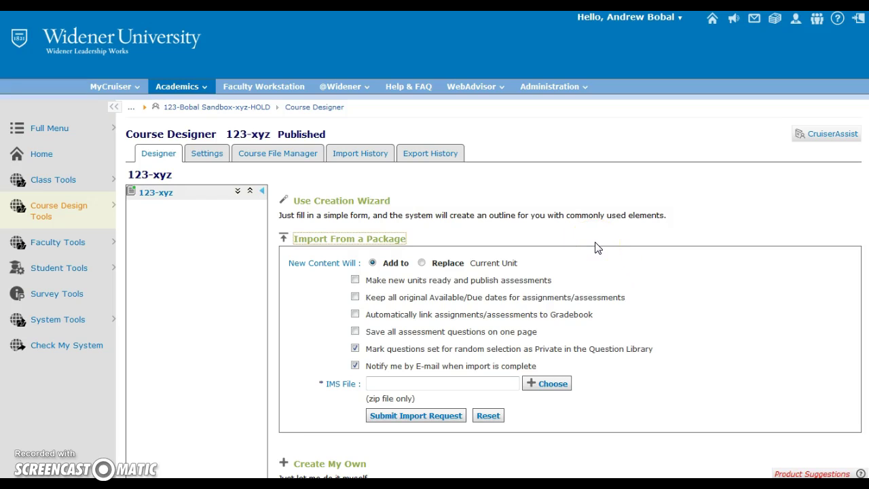
- Pick the newest tanahe1_us_0z55_sco2004_4(2).zip from the Downloads folder for upload
left_click(561, 387)
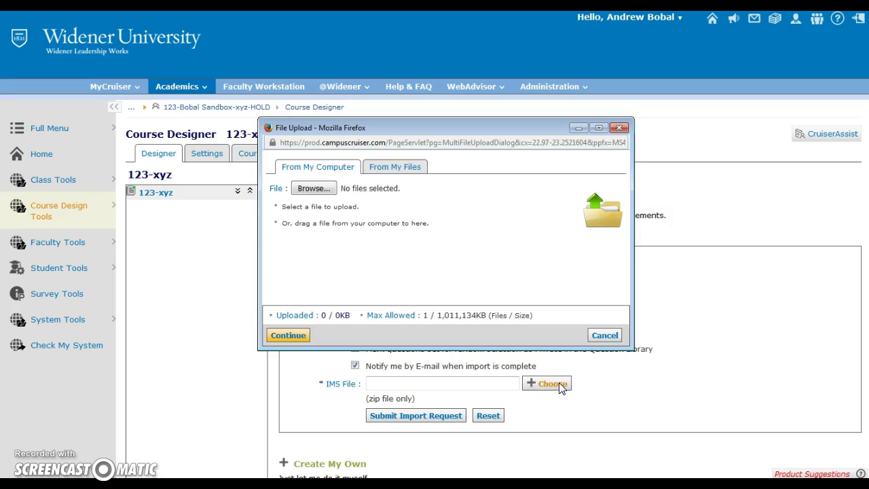
left_click(317, 191)
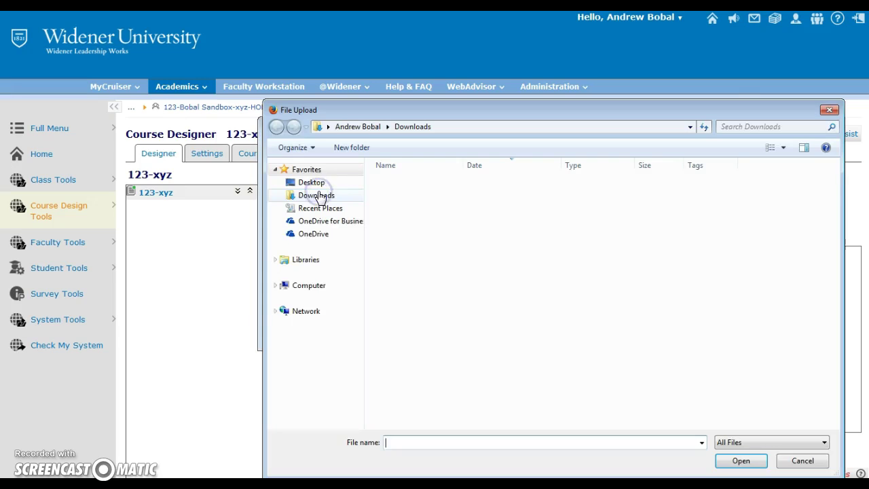
left_click(318, 197)
left_click(611, 185)
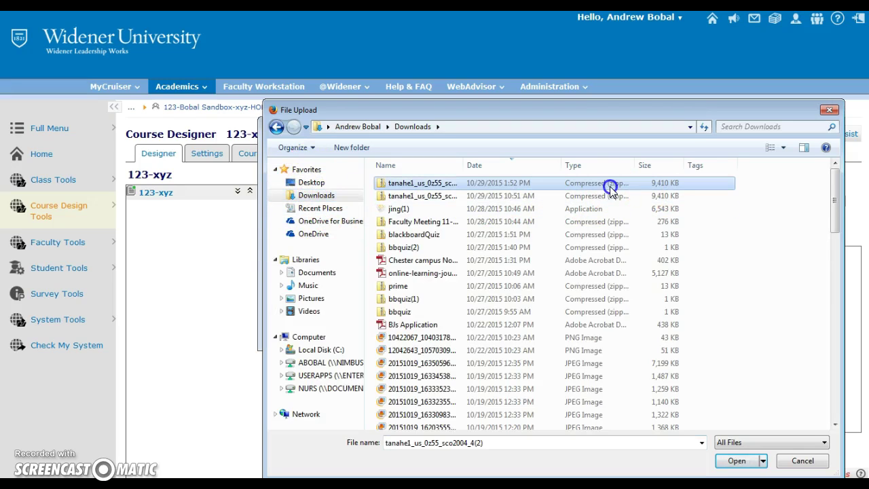
left_click(737, 461)
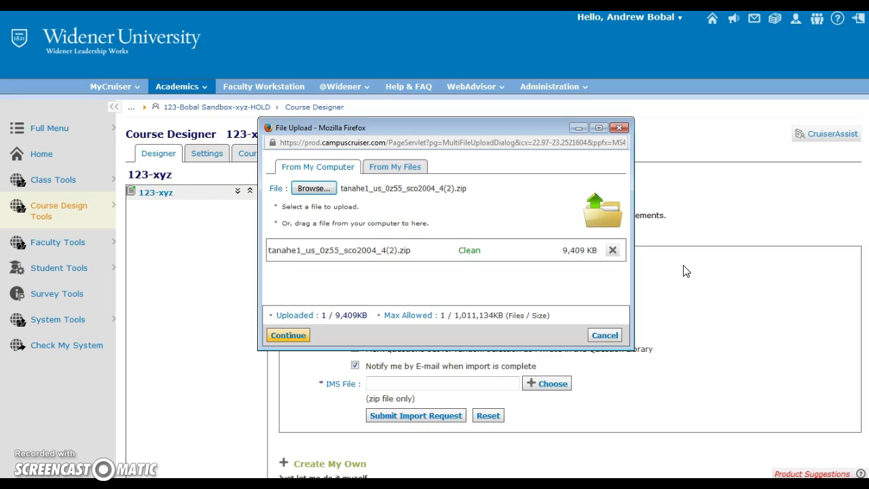
- Attach the uploaded zip to the import form and submit the import request
left_click(289, 334)
scroll(738, 289, "down", 2)
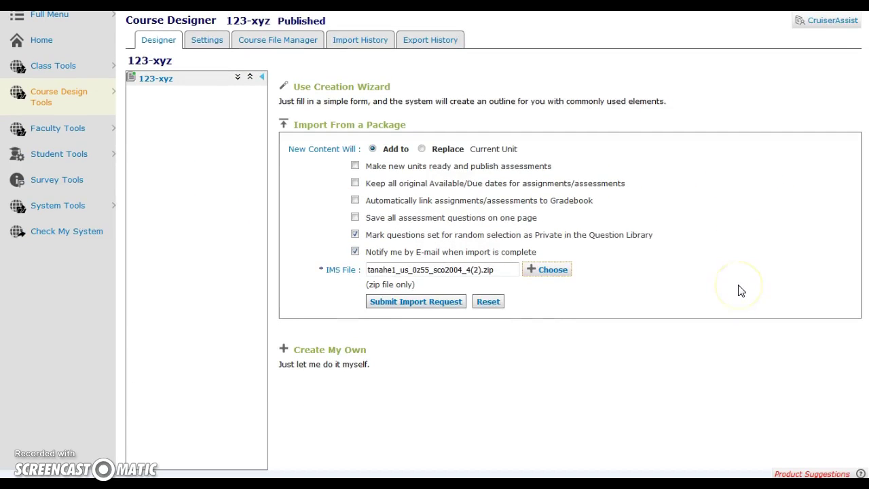
left_click(409, 301)
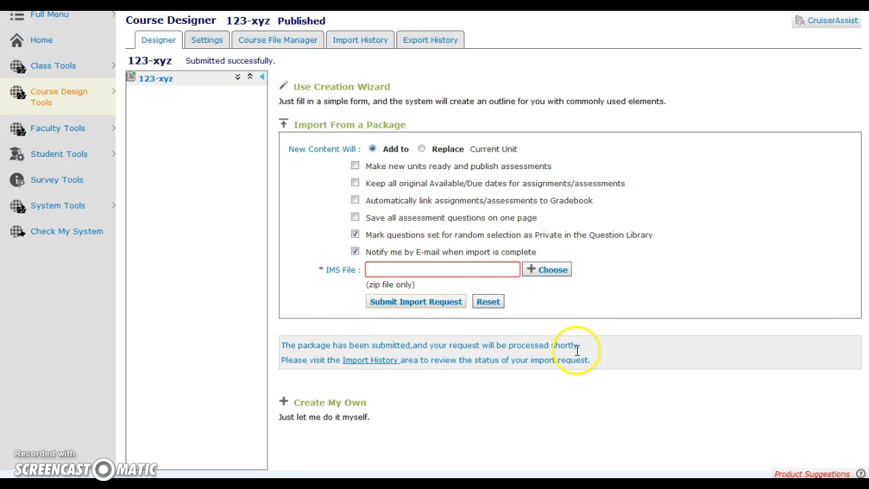
- Confirm in Import History that the SCORM import finished, then return to the Designer outline
left_click(364, 42)
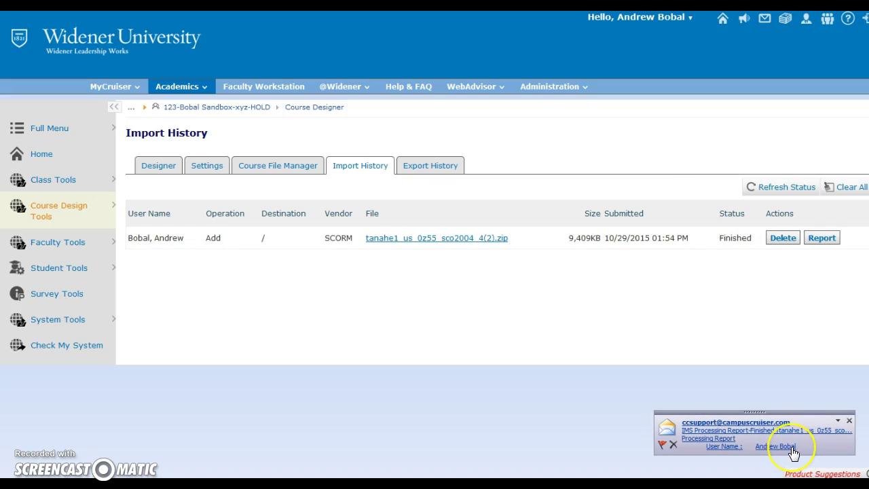
left_click(732, 236)
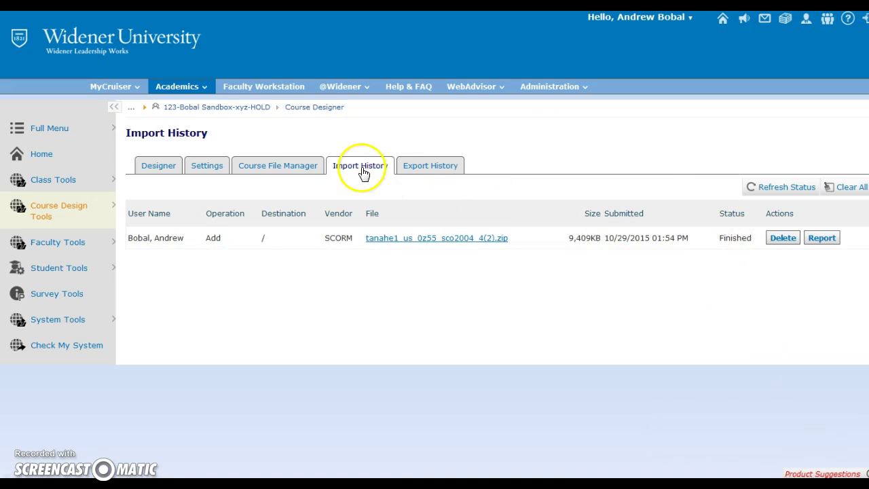
left_click(158, 168)
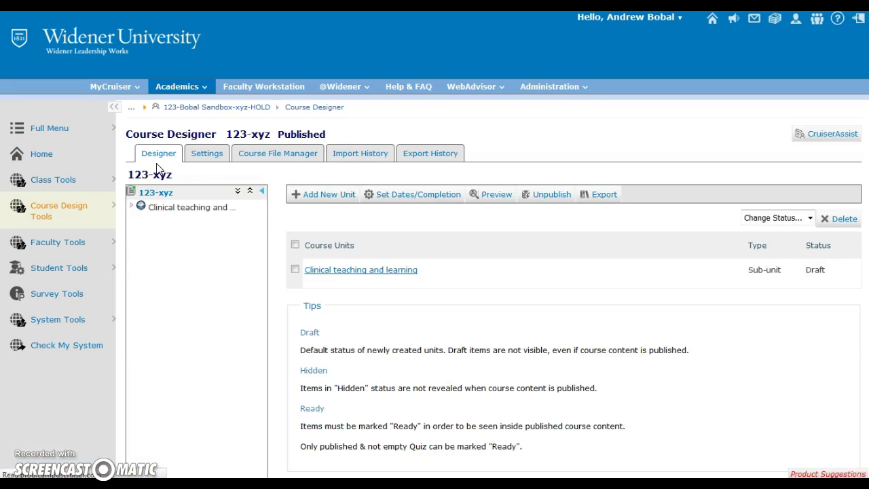
- Expand Clinical teaching and learning to show its chapters, then return to the Epigeum download page
left_click(132, 206)
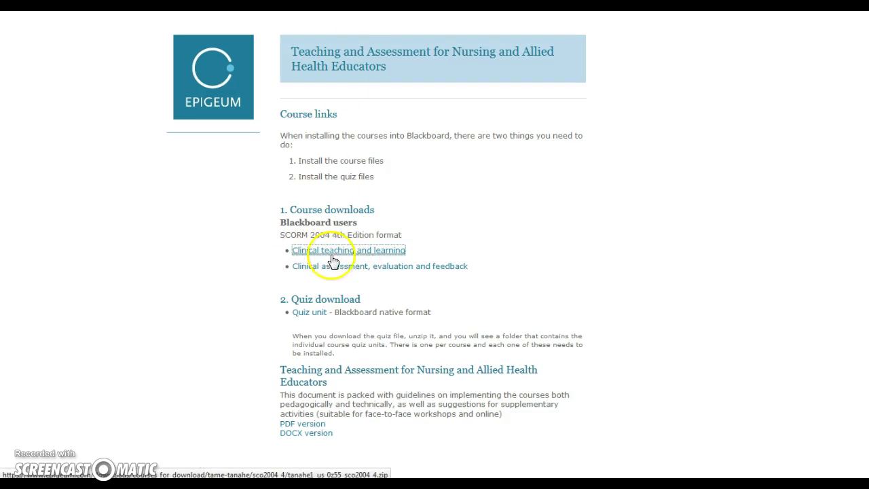
left_click(362, 255)
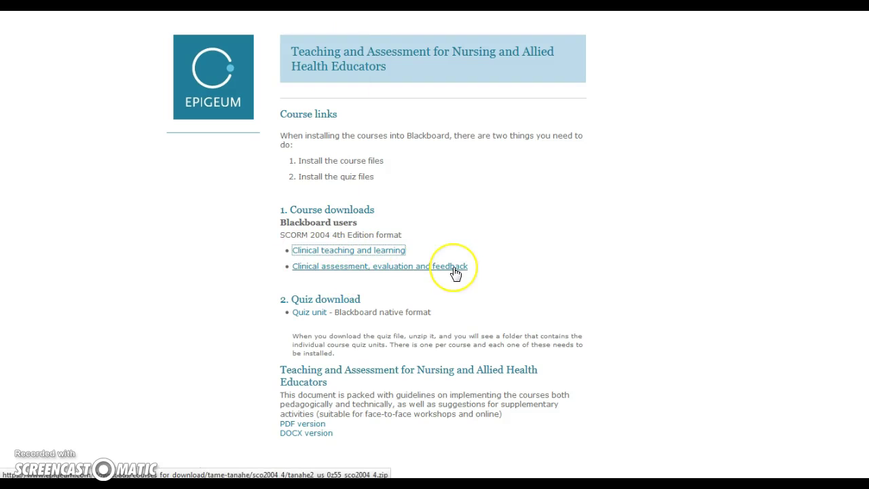